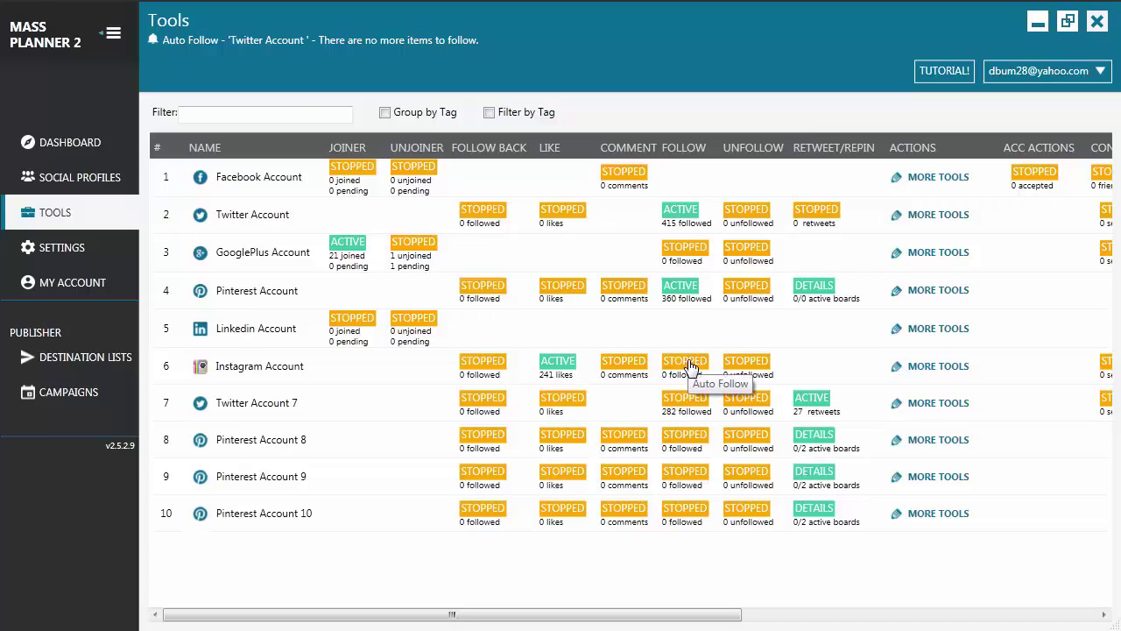
# - Open the Instagram account's Follow settings and enable the filters for profile image, minimum 50 posts, minimum 15 bio characters and invalid words
pyautogui.click(687, 365)
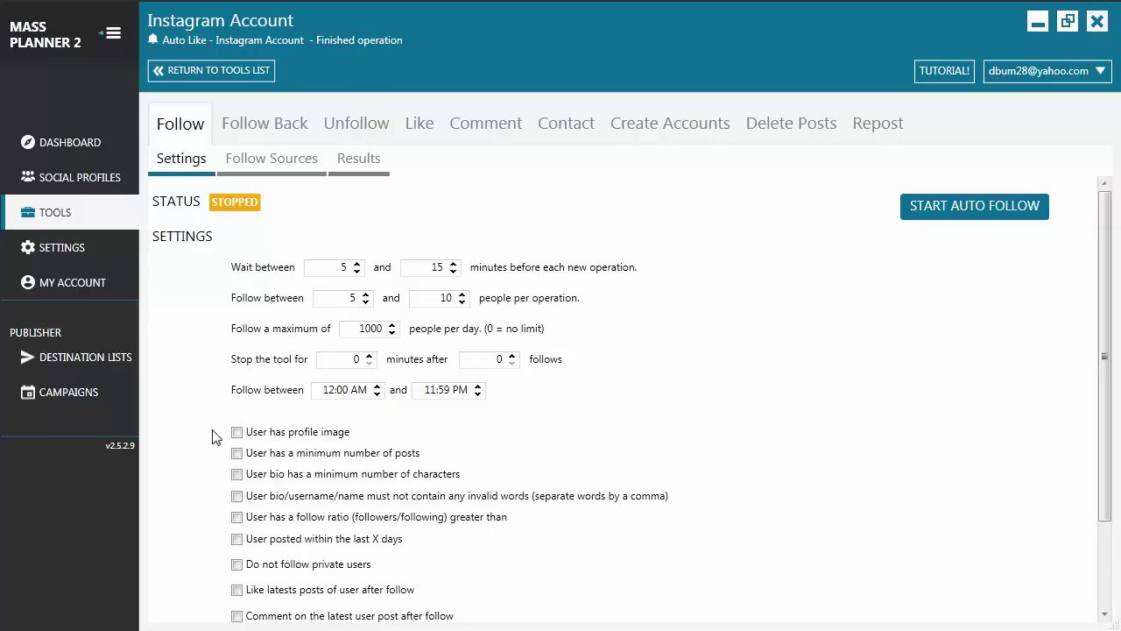
pyautogui.click(236, 432)
pyautogui.click(237, 454)
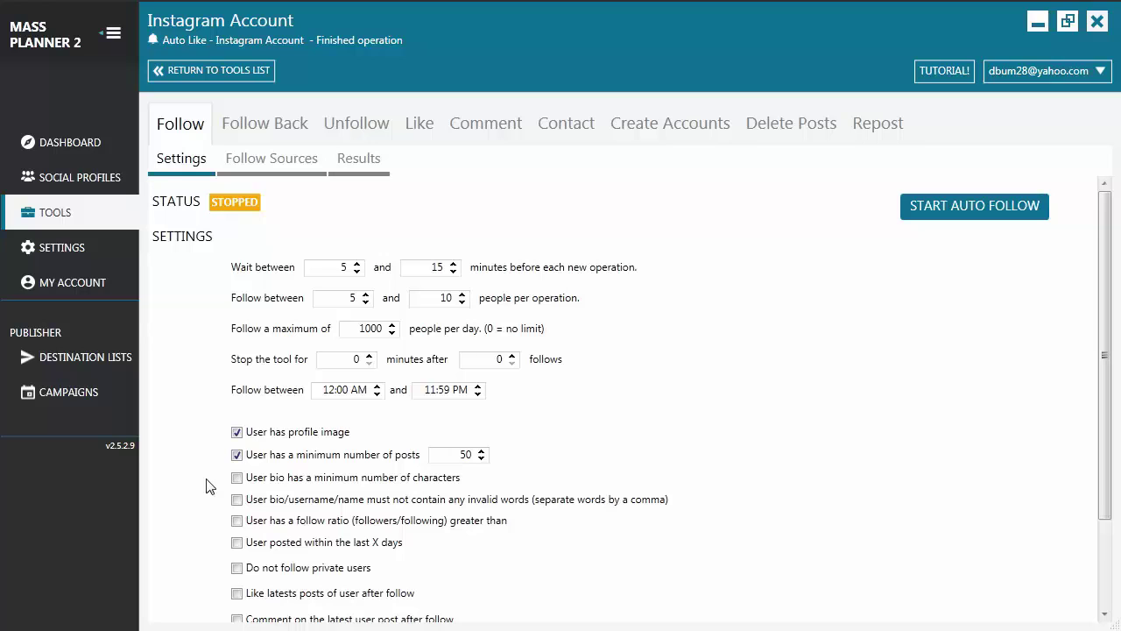
pyautogui.click(237, 477)
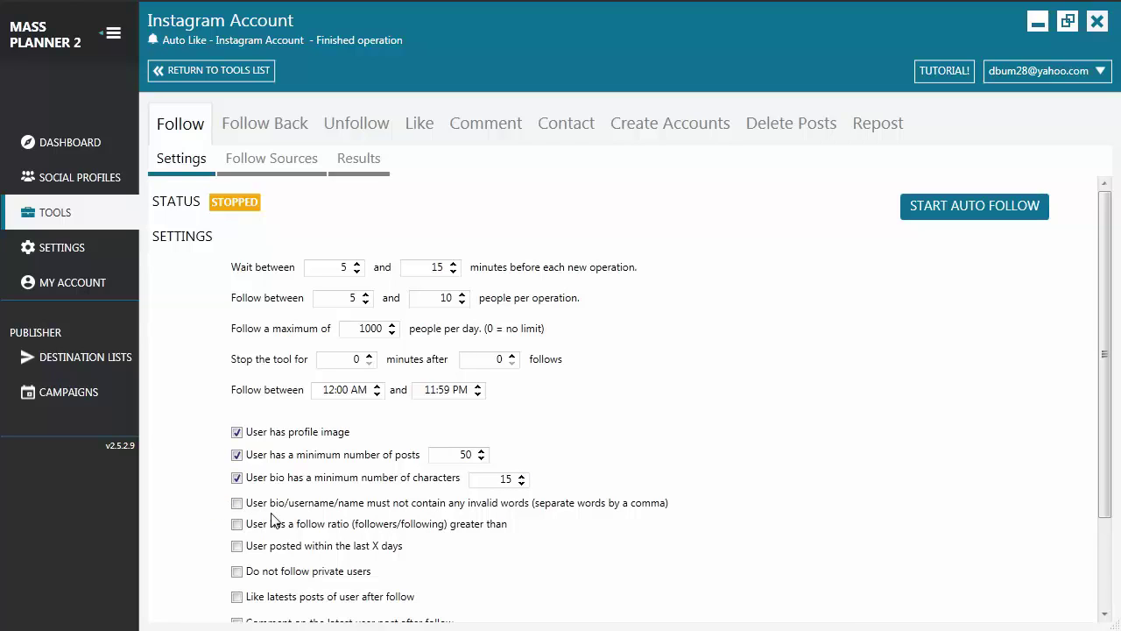
pyautogui.click(236, 502)
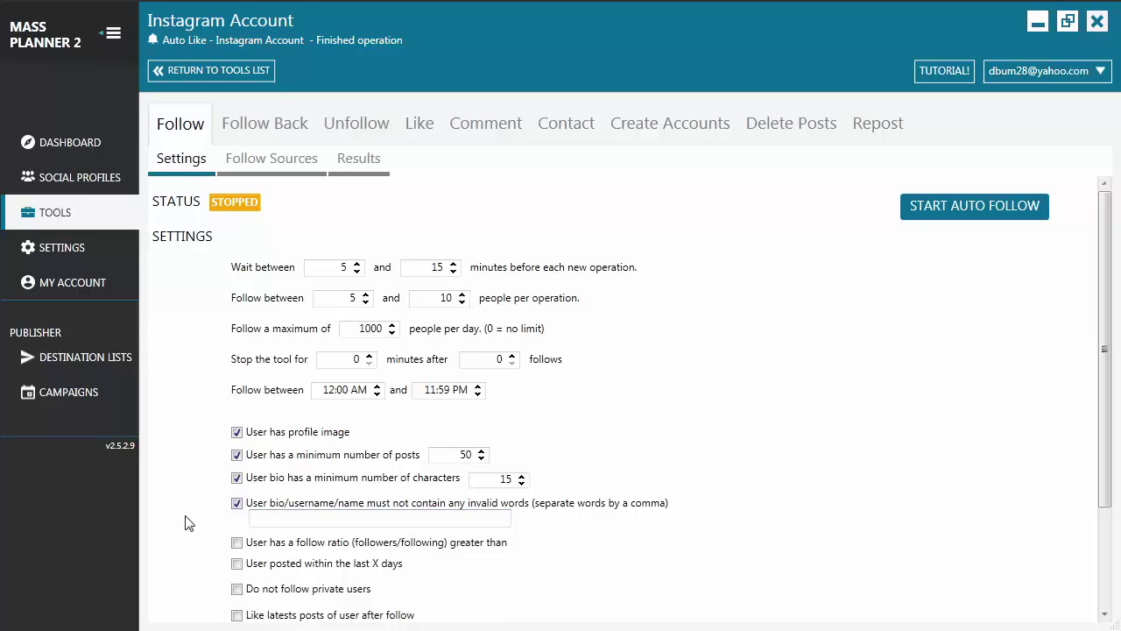
# - Require a follow ratio greater than 1 and a user post within the last 5 days
pyautogui.scroll(-1, 185, 522)
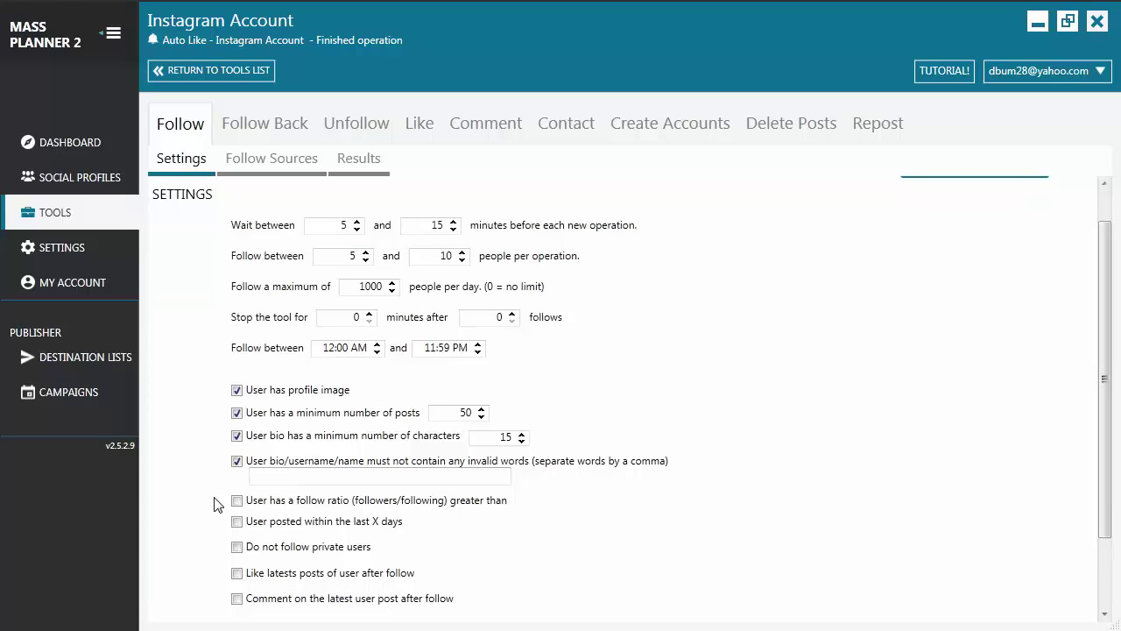
pyautogui.click(236, 500)
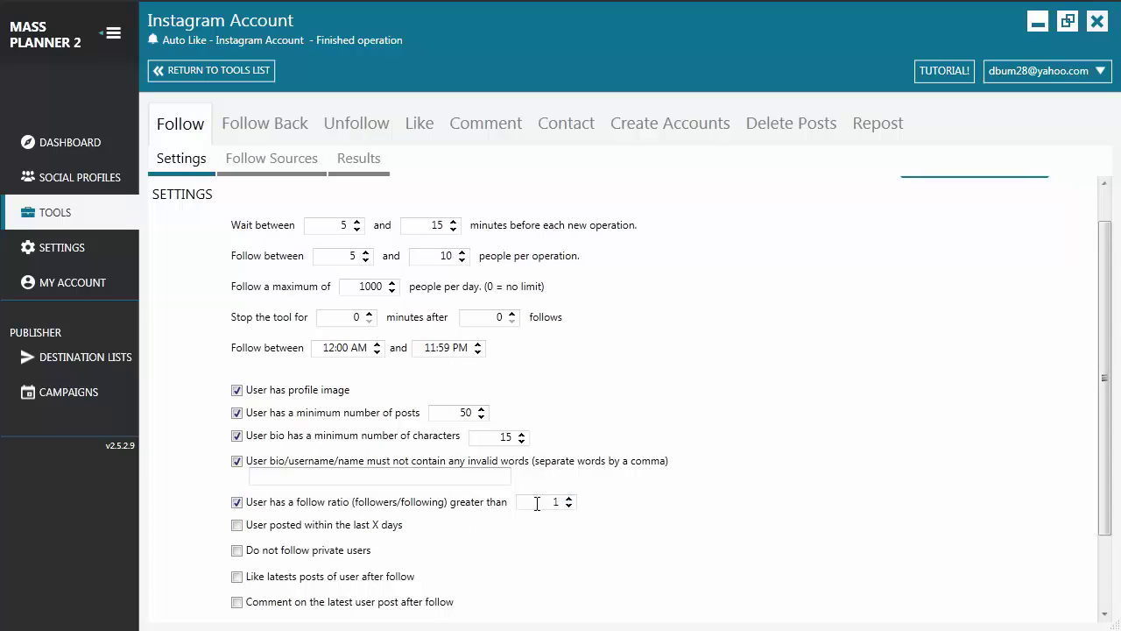
pyautogui.click(236, 524)
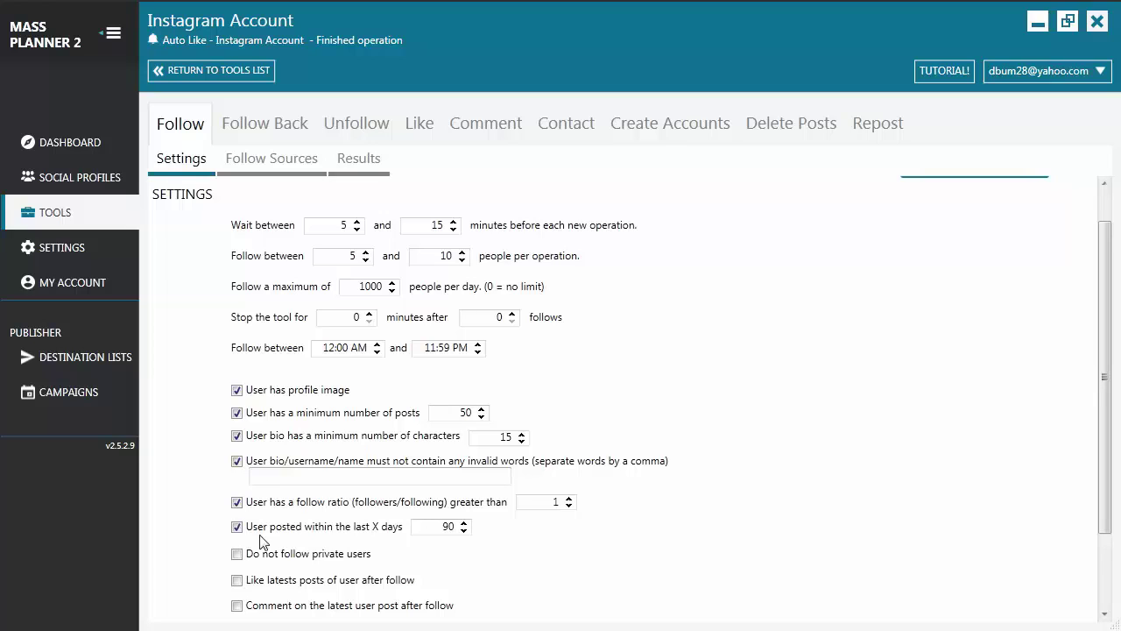
pyautogui.moveTo(455, 524); pyautogui.dragTo(438, 524)
pyautogui.write('5')
# - Enable liking 1 to 2 of a user's latest posts and commenting on their latest post after each follow
pyautogui.scroll(-1, 210, 578)
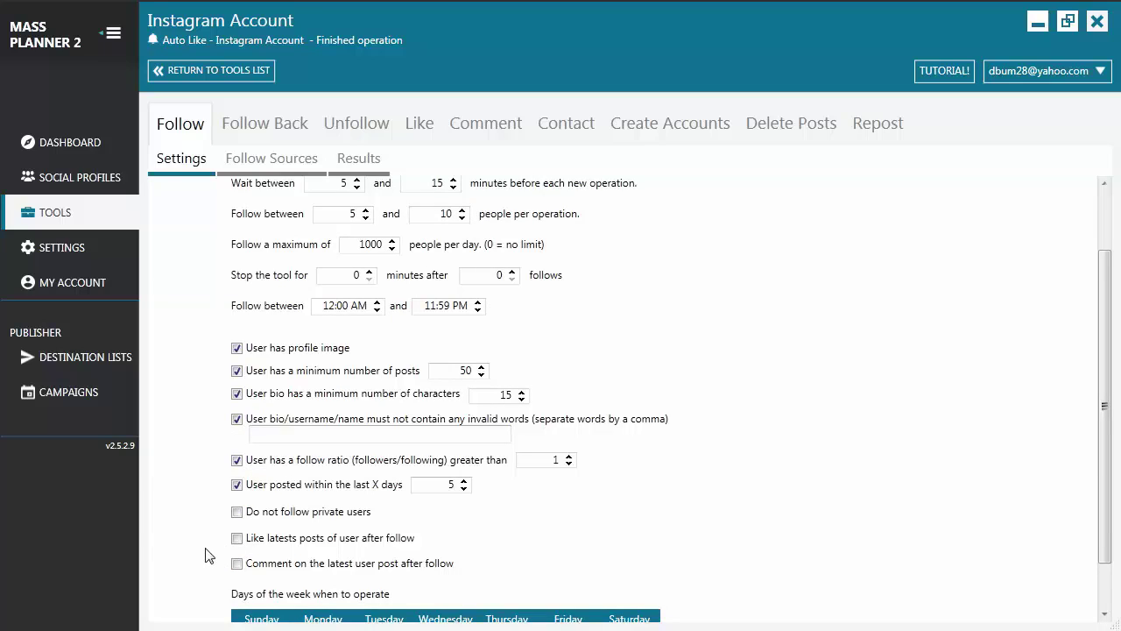
pyautogui.scroll(-1, 209, 555)
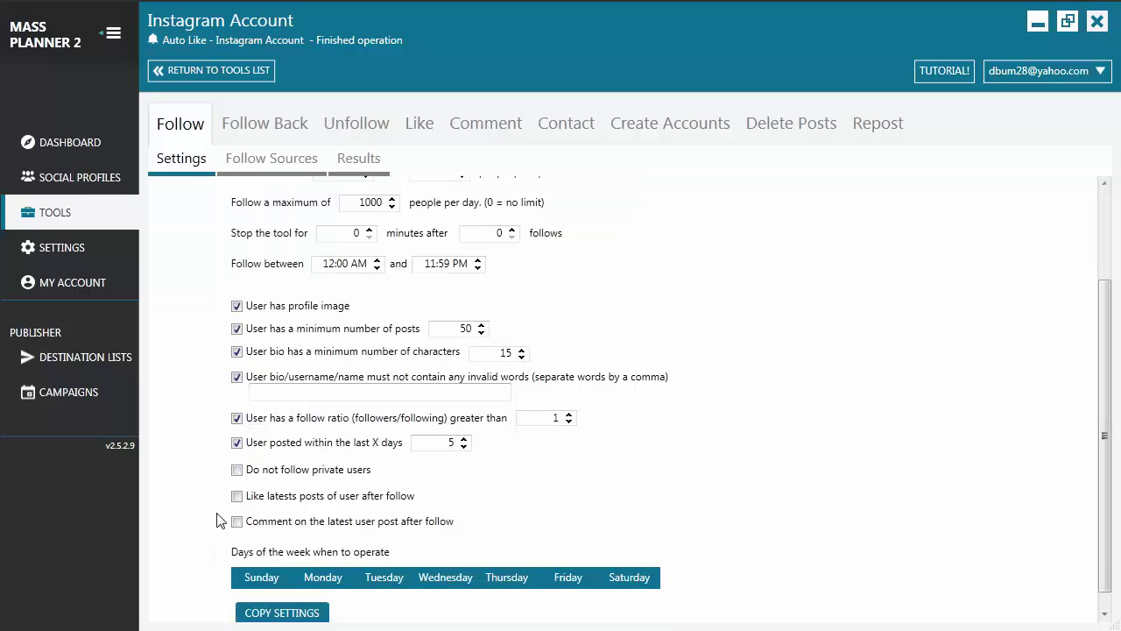
pyautogui.click(236, 495)
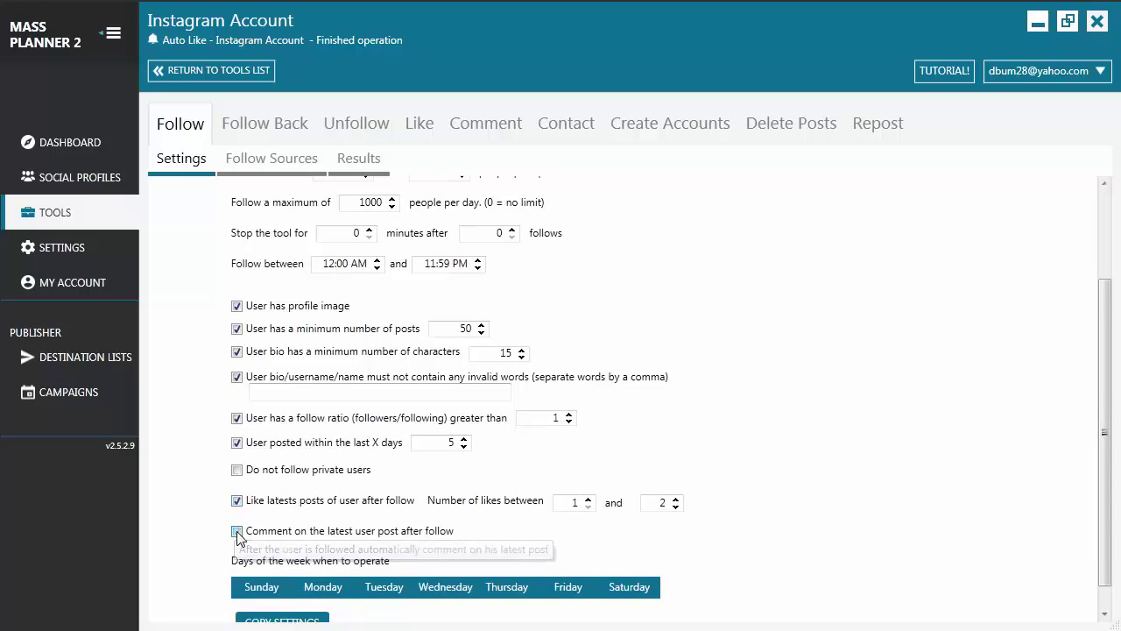
pyautogui.click(236, 532)
pyautogui.scroll(-2, 431, 449)
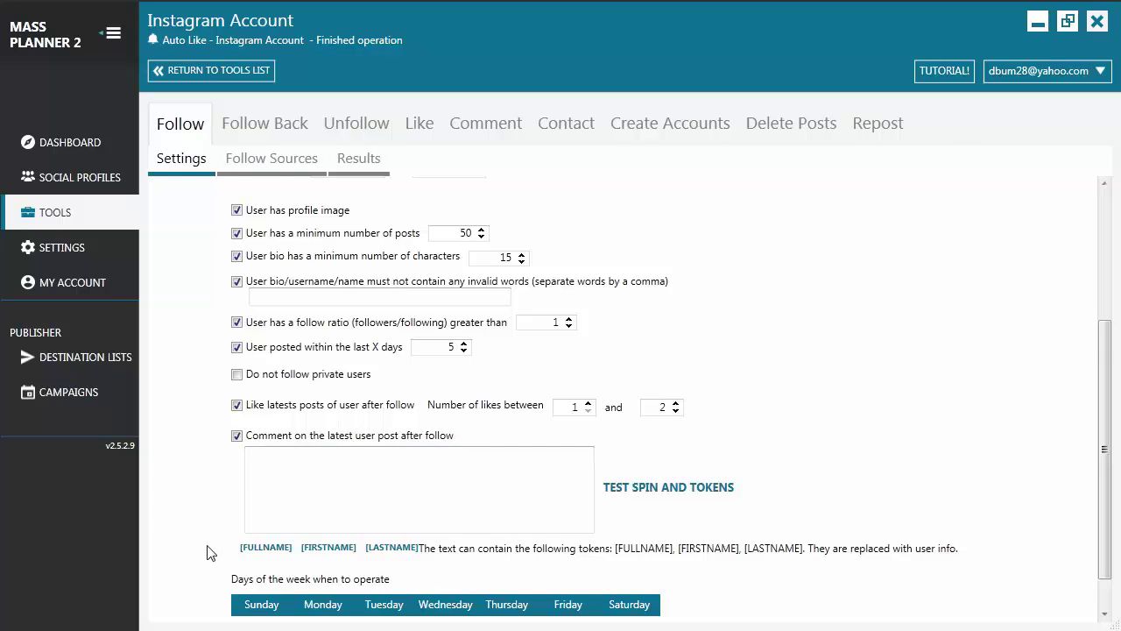
# - Exclude Sunday and Friday from the days of the week when the follow tool operates
pyautogui.scroll(-1, 212, 555)
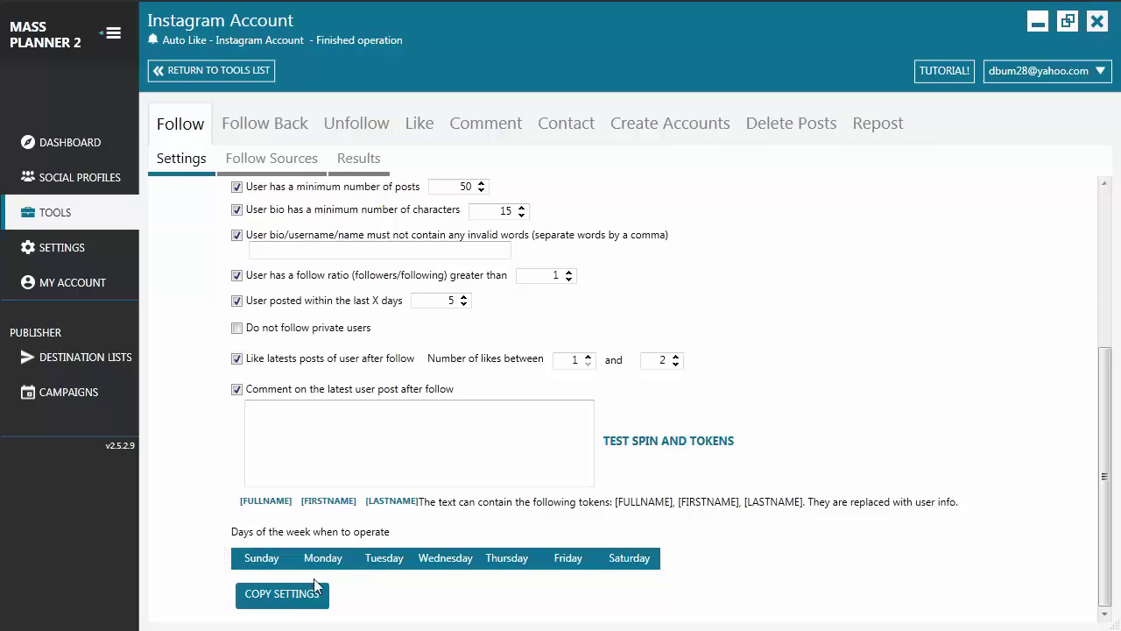
pyautogui.click(266, 563)
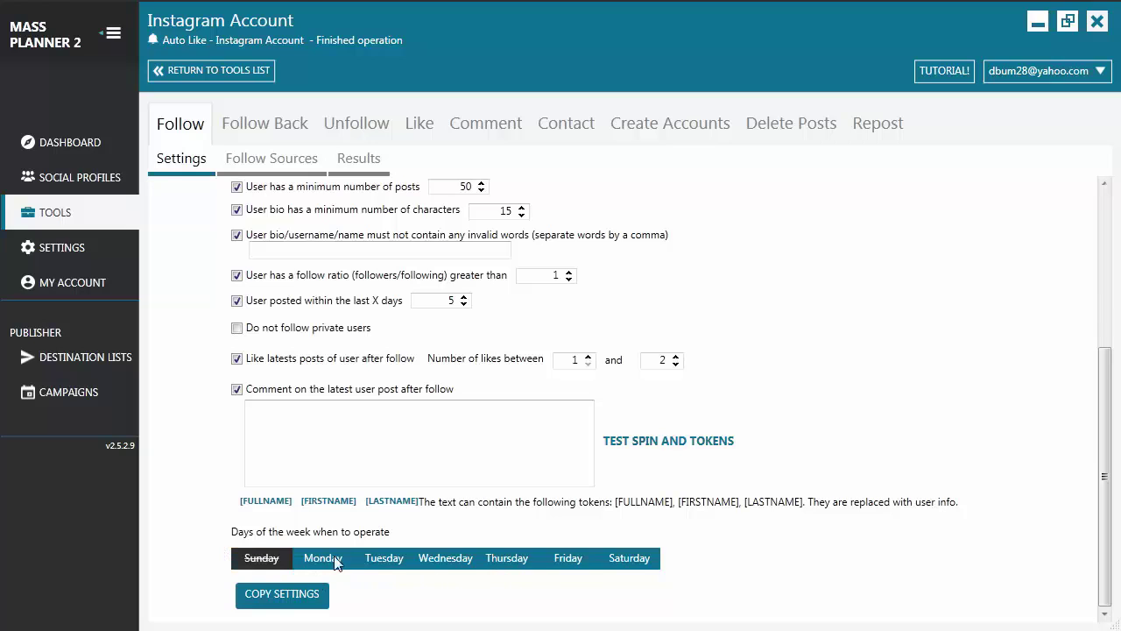
pyautogui.click(570, 561)
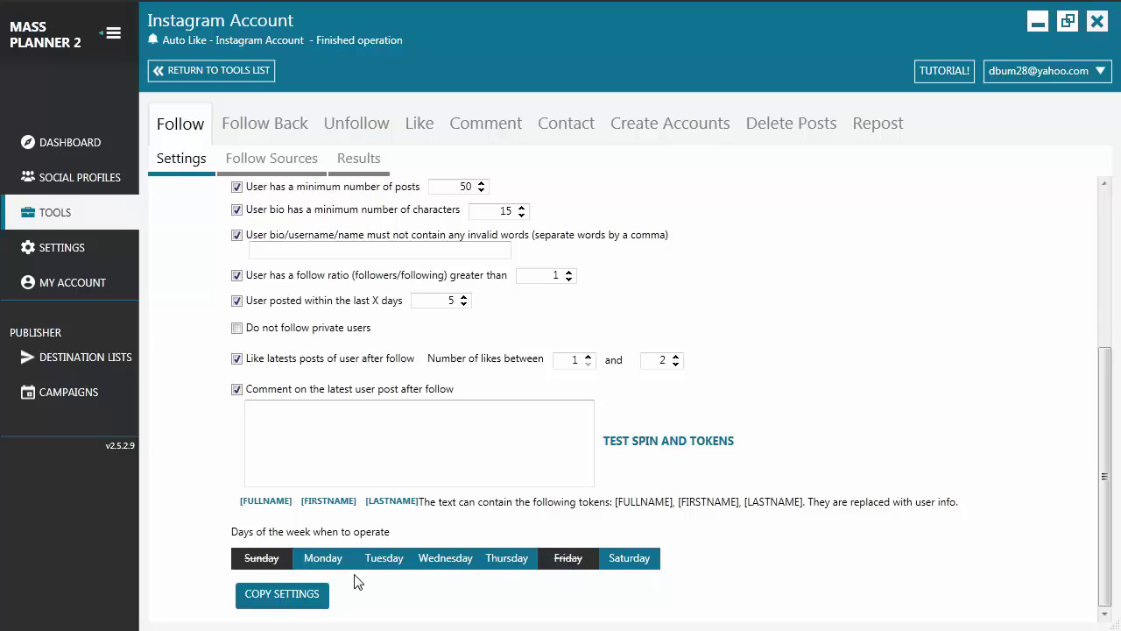
# - In the follow sources, enable keyword search, friends of target accounts, friends of existing friends and specific users
pyautogui.click(272, 166)
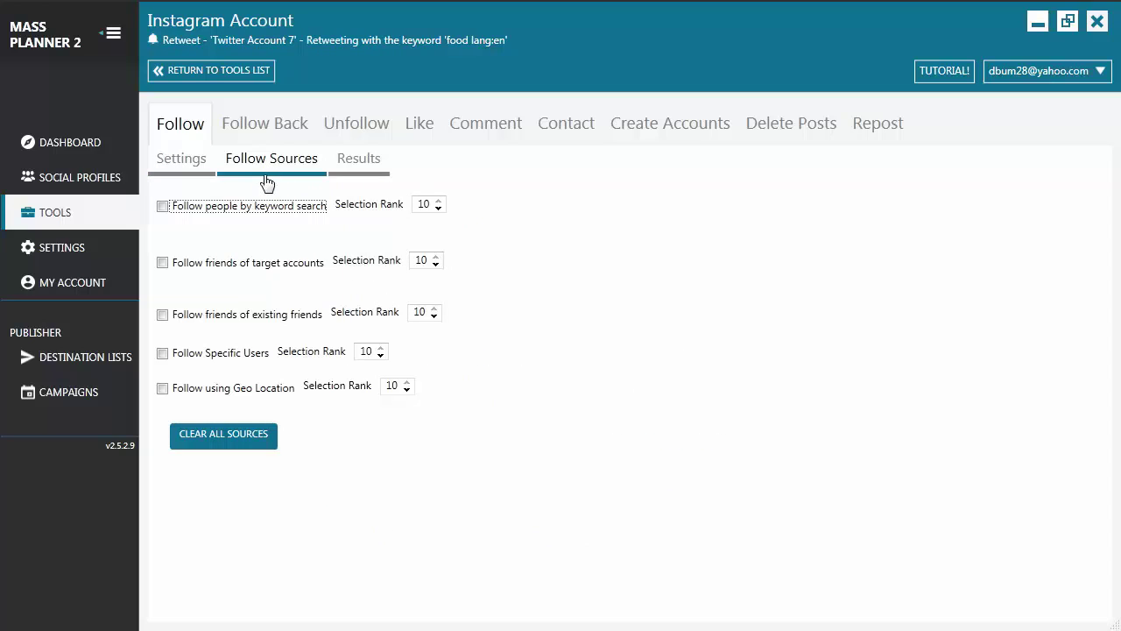
pyautogui.click(164, 213)
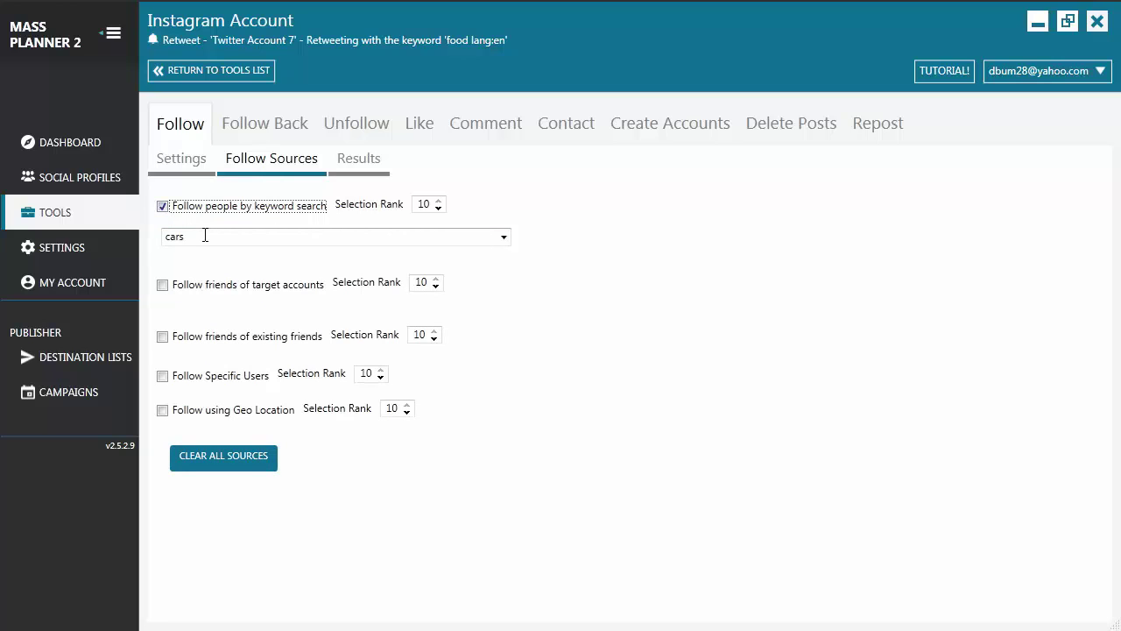
pyautogui.click(164, 286)
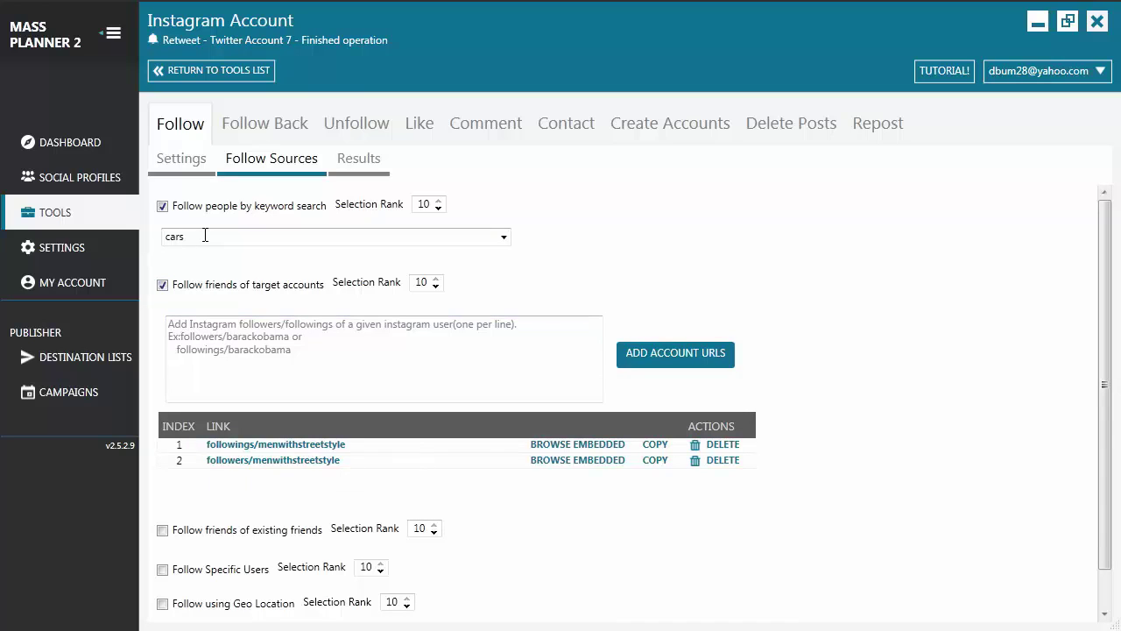
pyautogui.scroll(-1, 204, 236)
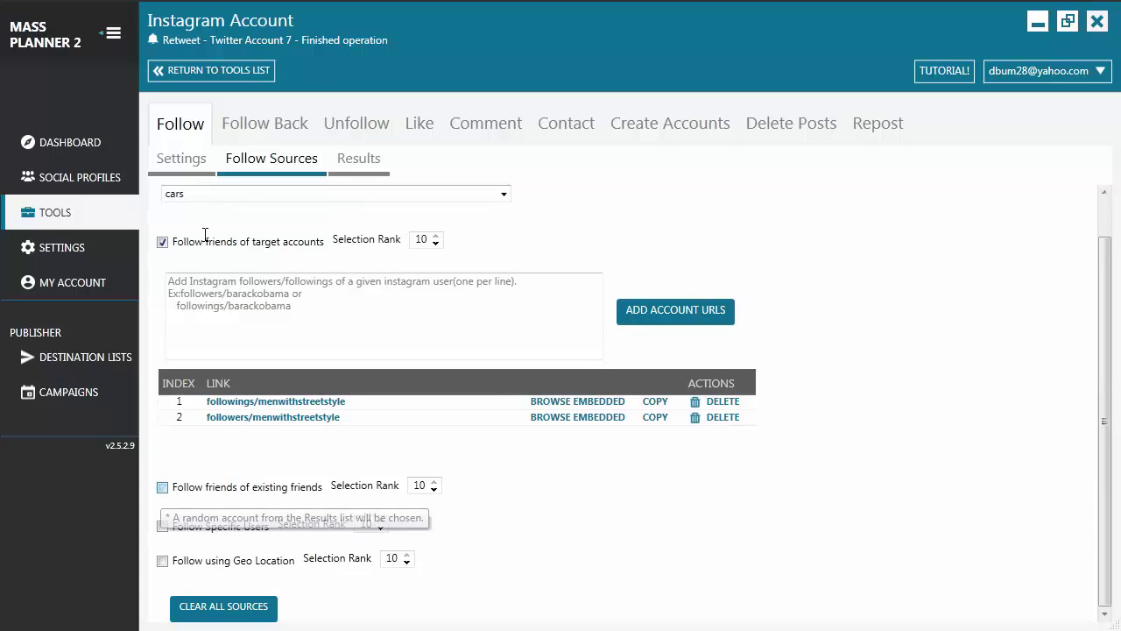
pyautogui.click(163, 487)
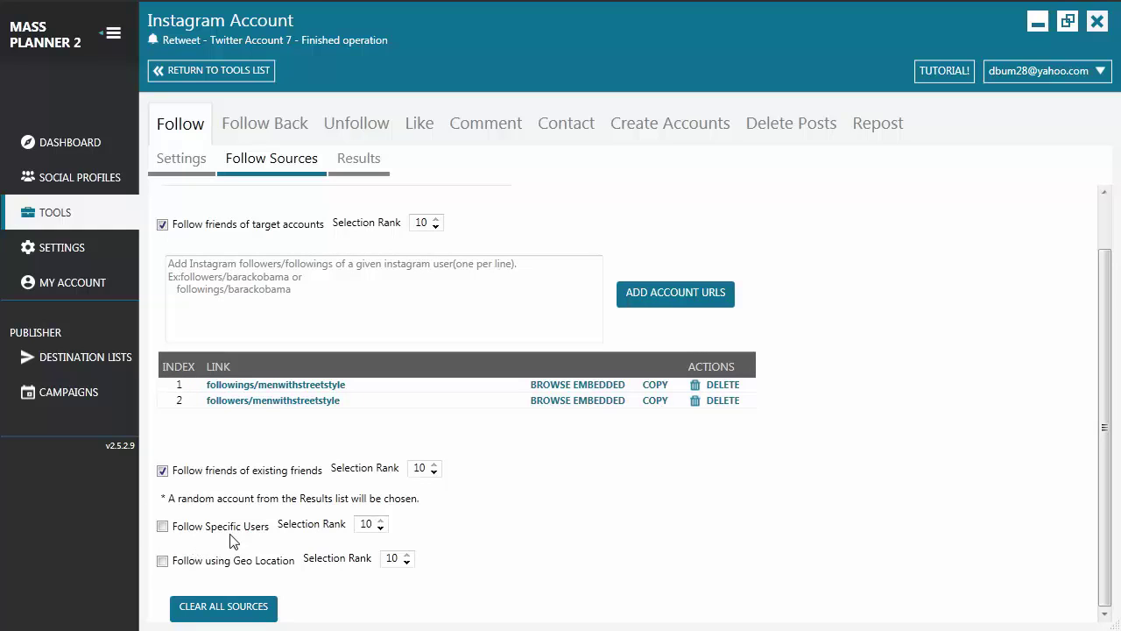
pyautogui.click(162, 527)
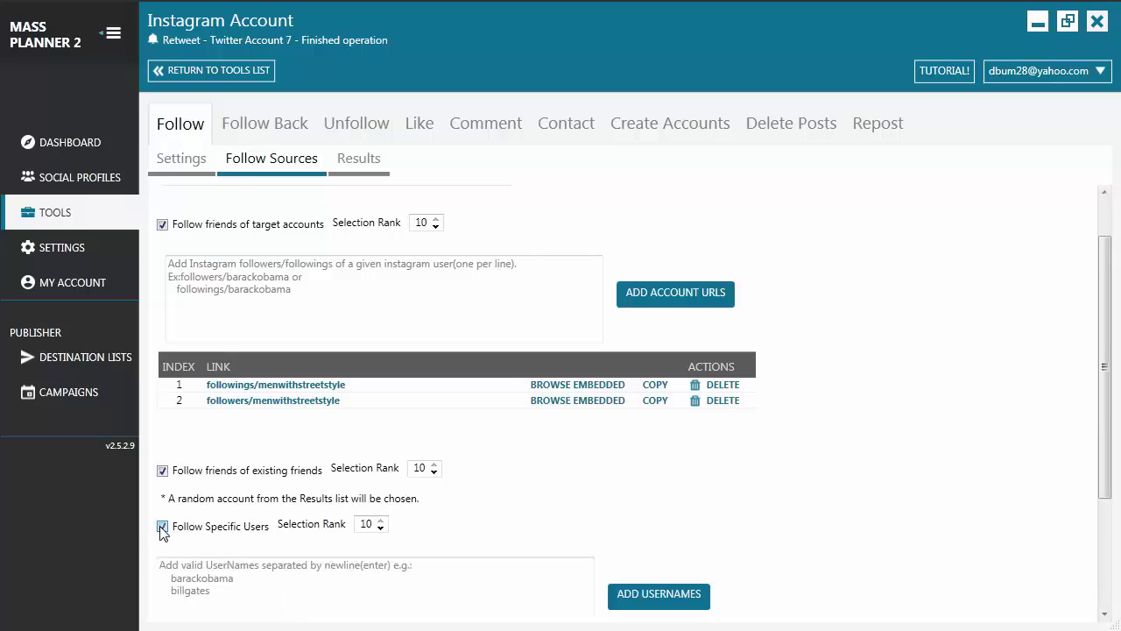
# - Enable following by Geo Location and add Disneyland(212893092) as a location
pyautogui.scroll(-1, 184, 548)
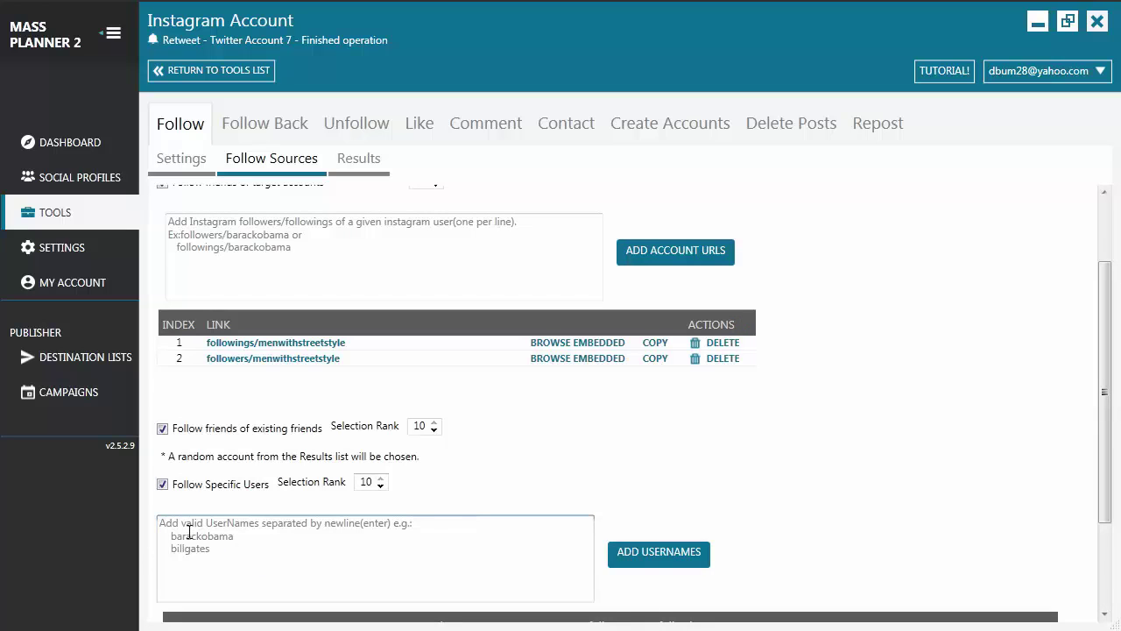
pyautogui.scroll(-2, 637, 565)
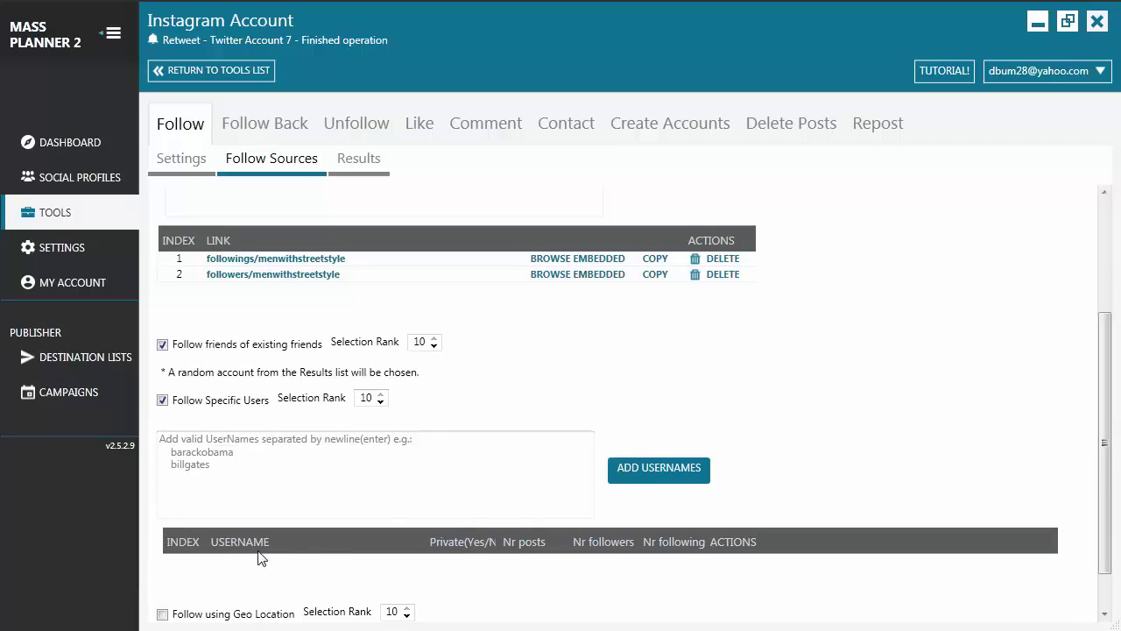
pyautogui.scroll(-1, 260, 561)
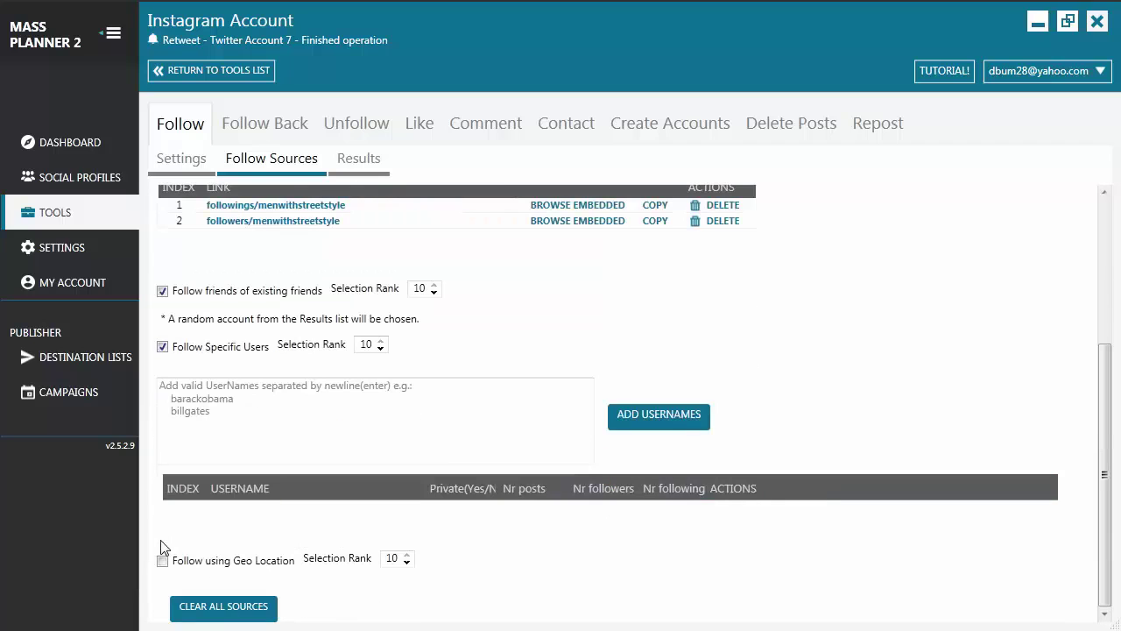
pyautogui.click(162, 560)
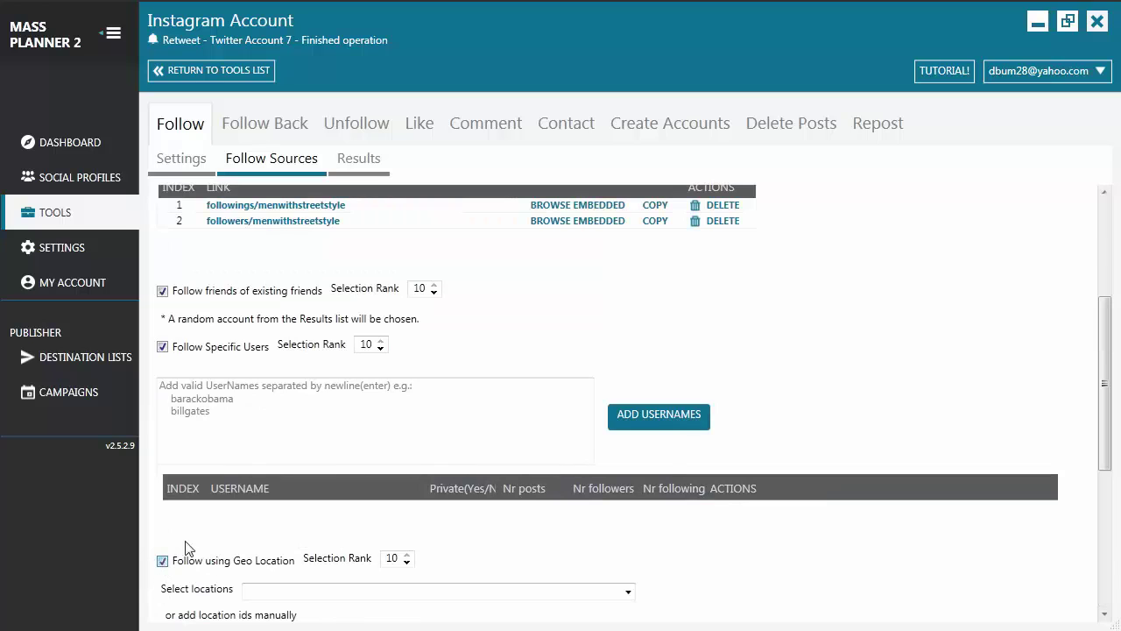
pyautogui.scroll(-2, 626, 534)
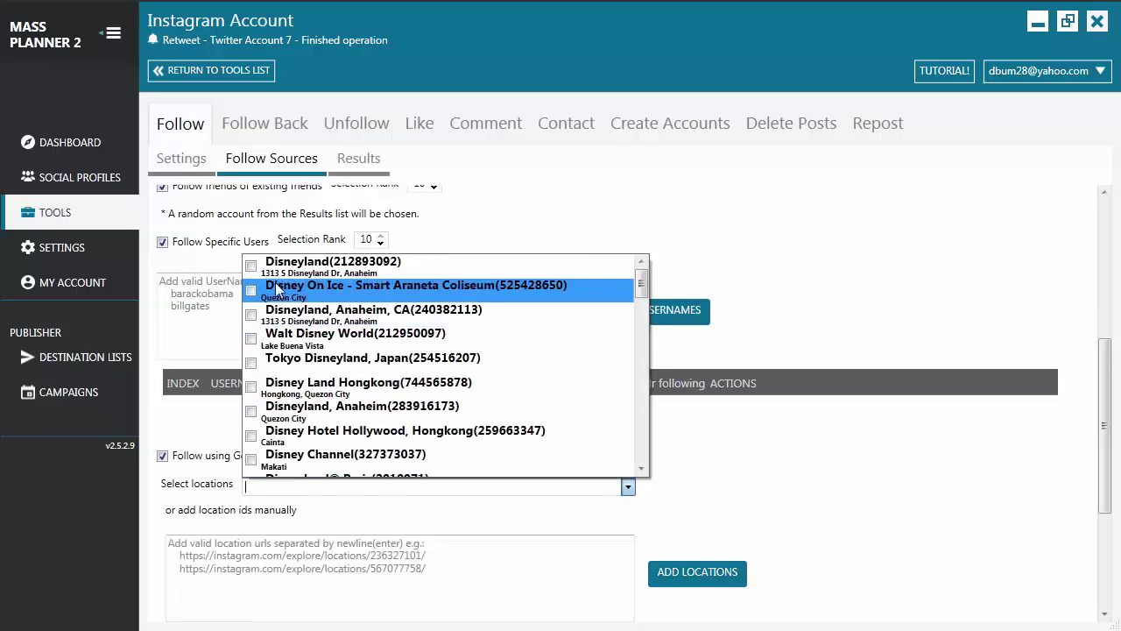
pyautogui.click(253, 267)
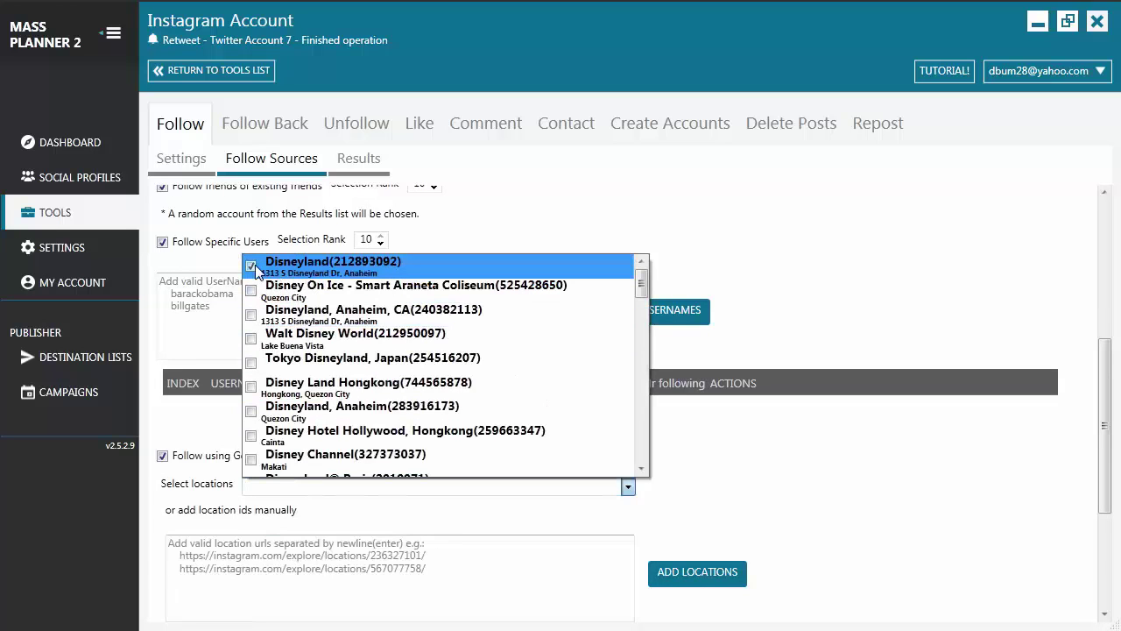
pyautogui.click(856, 454)
pyautogui.scroll(-3, 843, 463)
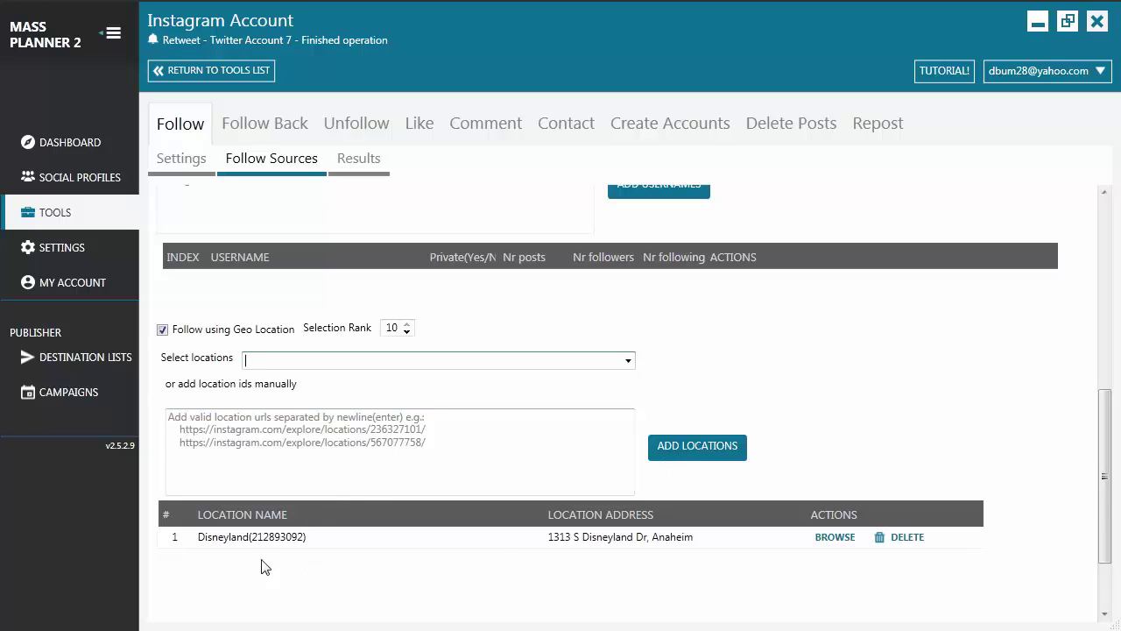
pyautogui.scroll(-1, 503, 511)
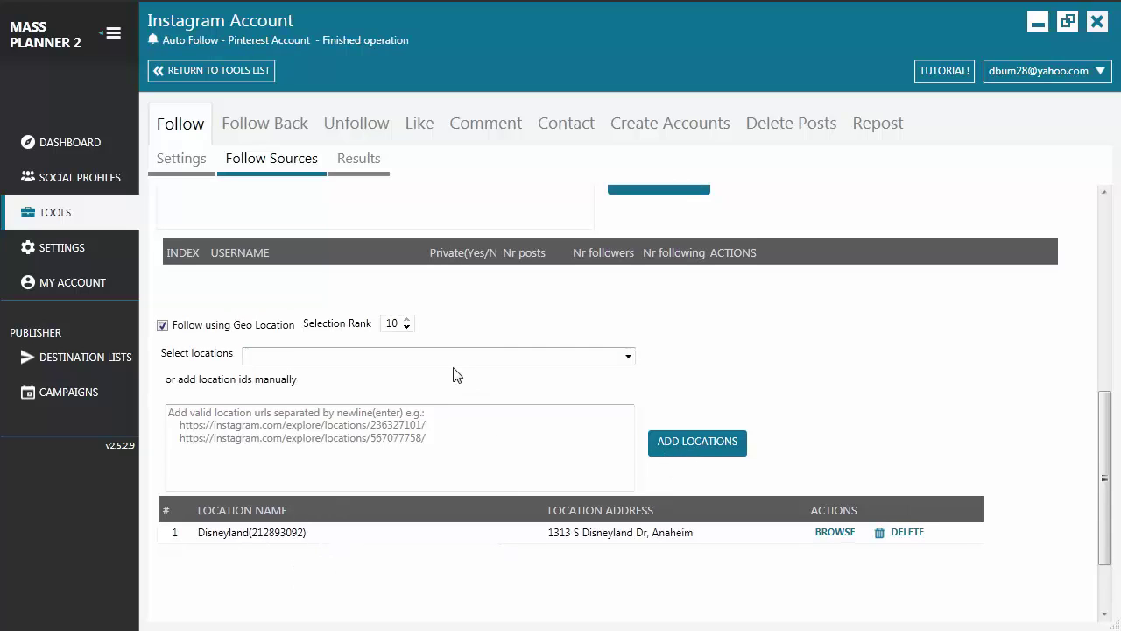
# - Set the selection rank to 5 for keyword search and 3 for friends of target accounts
pyautogui.moveTo(1113, 497); pyautogui.dragTo(1110, 263)
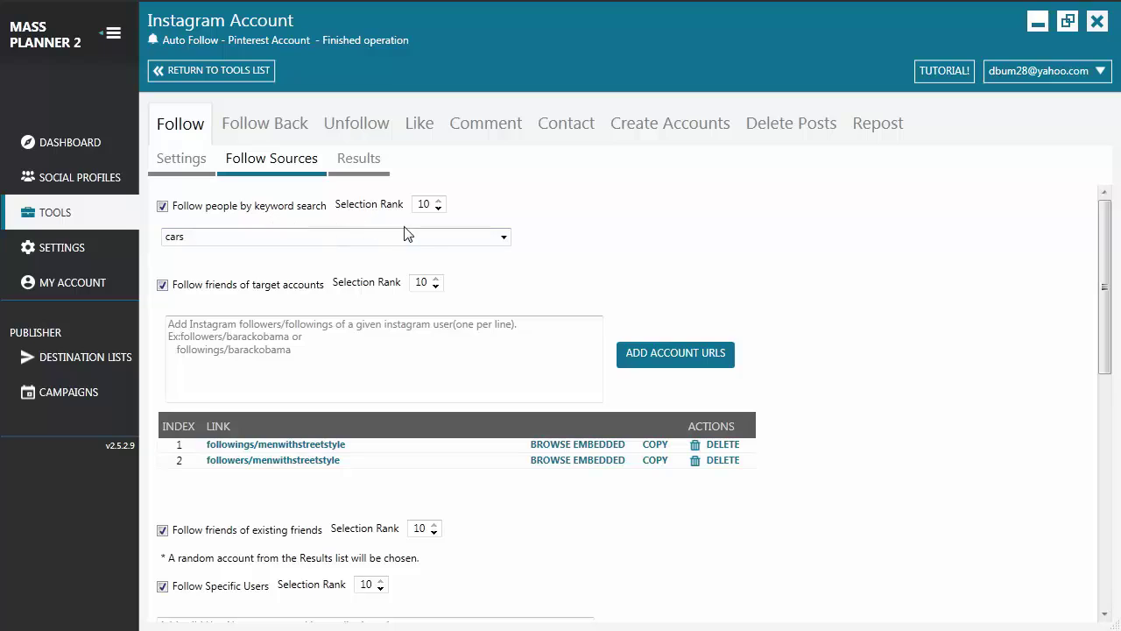
pyautogui.doubleClick(426, 204)
pyautogui.write('5')
pyautogui.doubleClick(424, 283)
pyautogui.write('3')
pyautogui.scroll(-2, 570, 555)
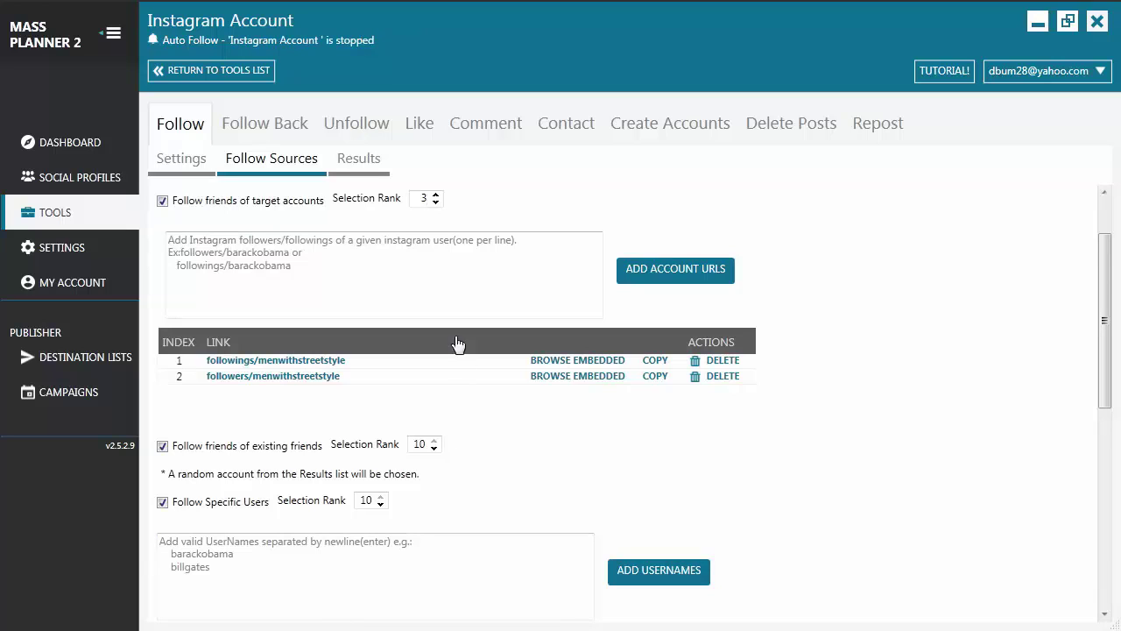
# - Start Auto Follow for the Instagram account and check its follow results before returning to the list of all accounts' tools
pyautogui.click(188, 161)
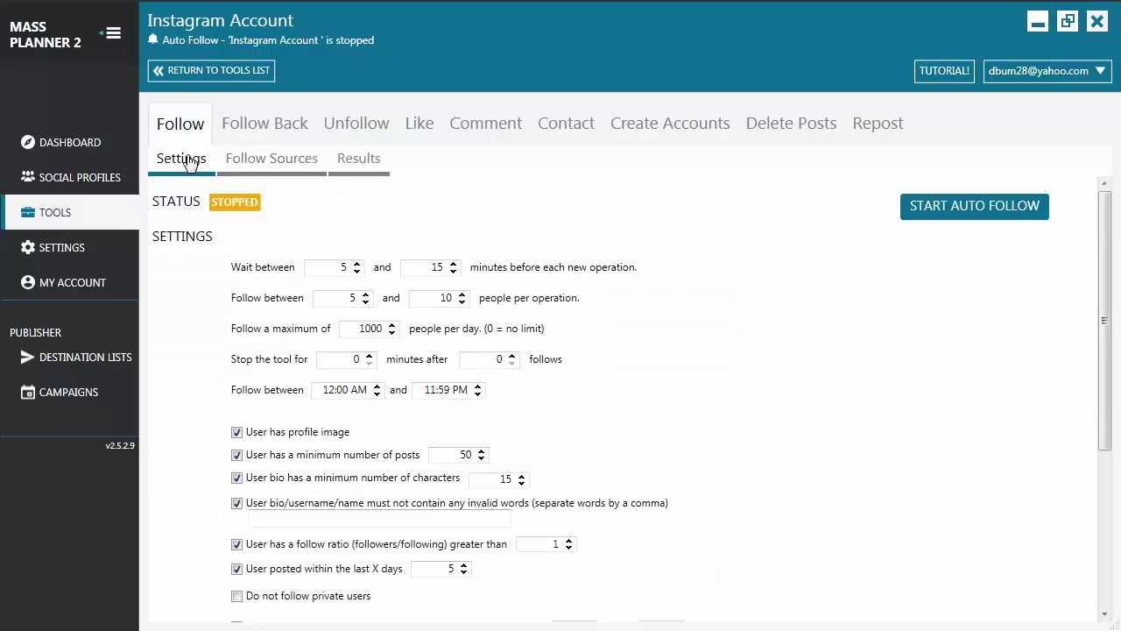
pyautogui.click(970, 210)
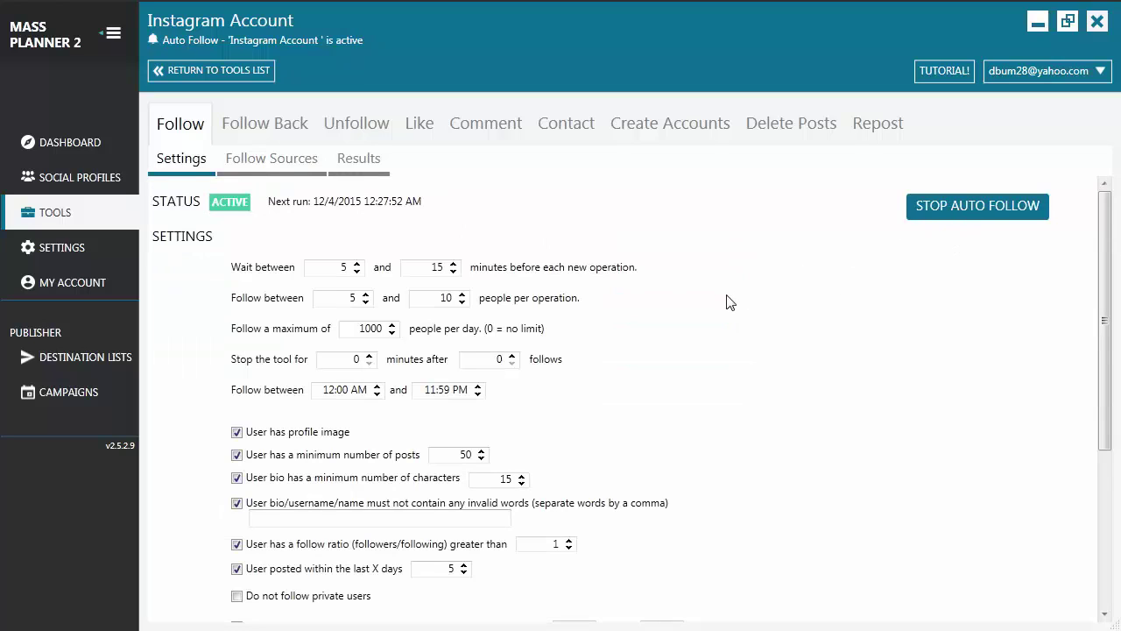
pyautogui.click(357, 159)
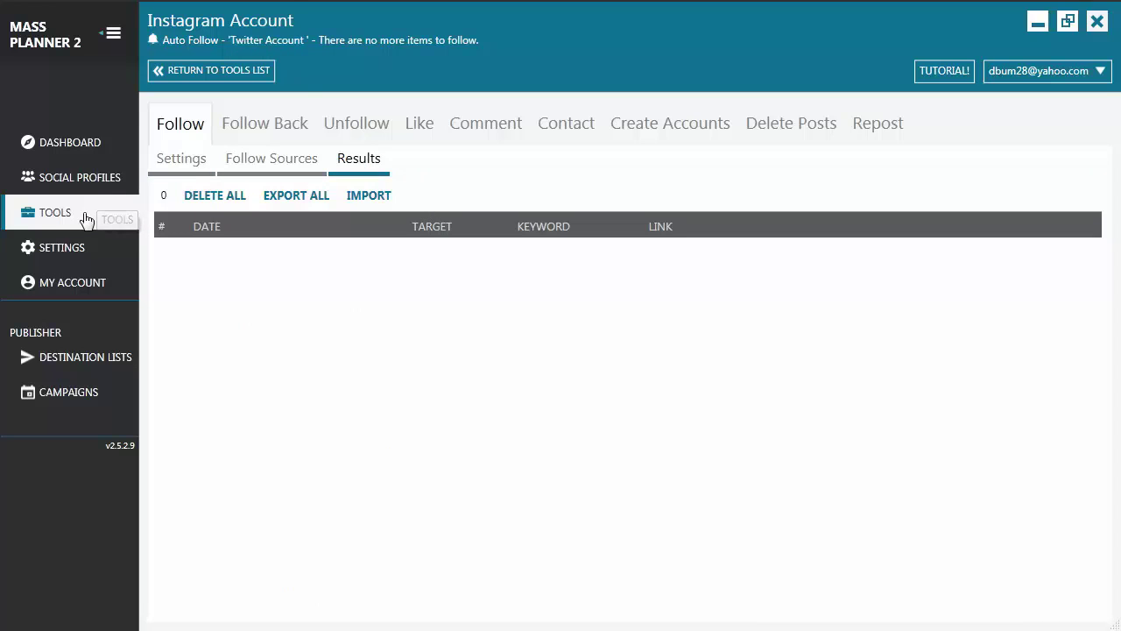
pyautogui.click(54, 213)
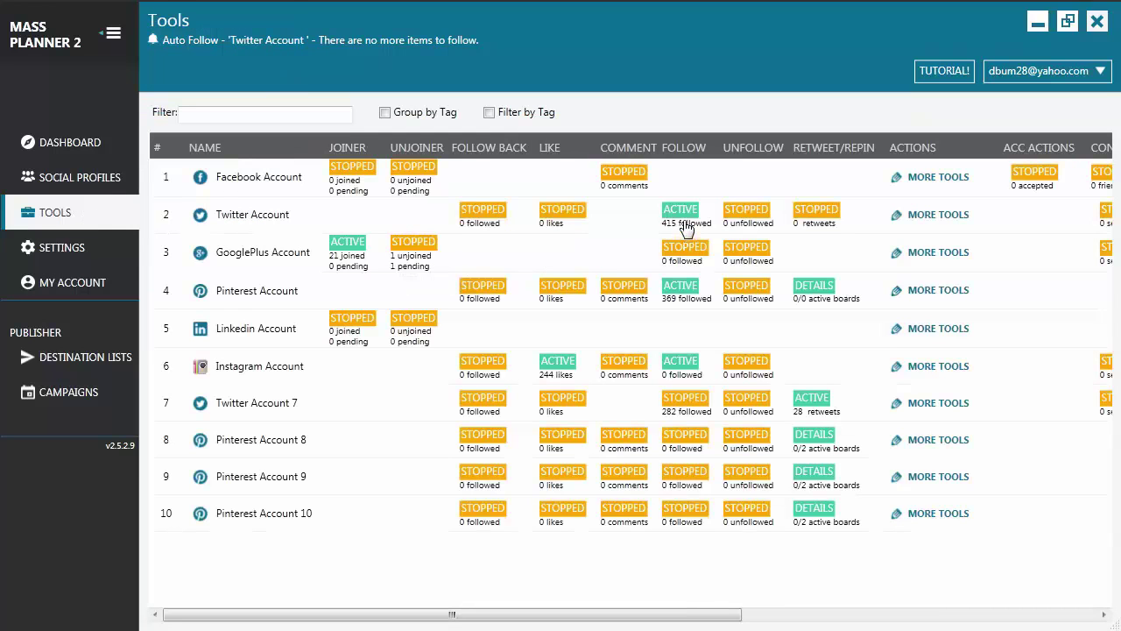